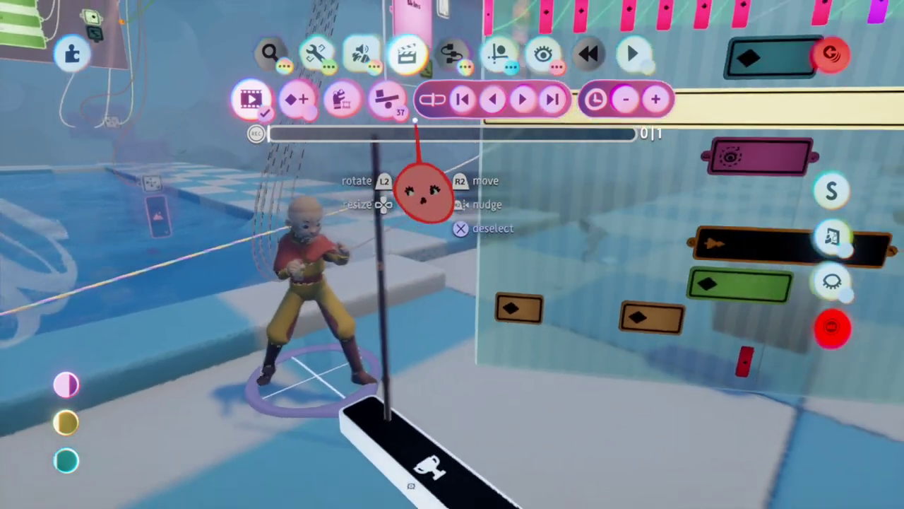
- Record an 86-frame puppet take with the Action Recorder, then zoom in on its footage
{"action": "left_click", "coordinate": [414, 189]}
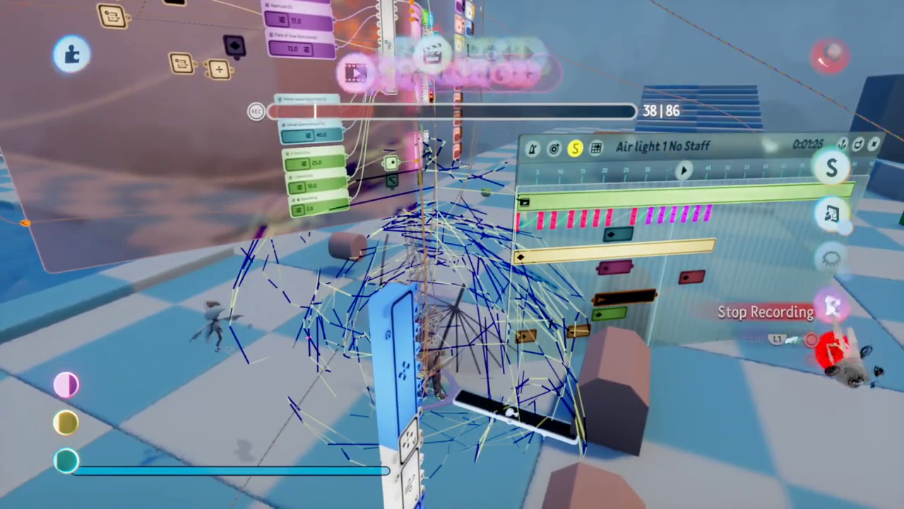
{"action": "key", "text": "Escape"}
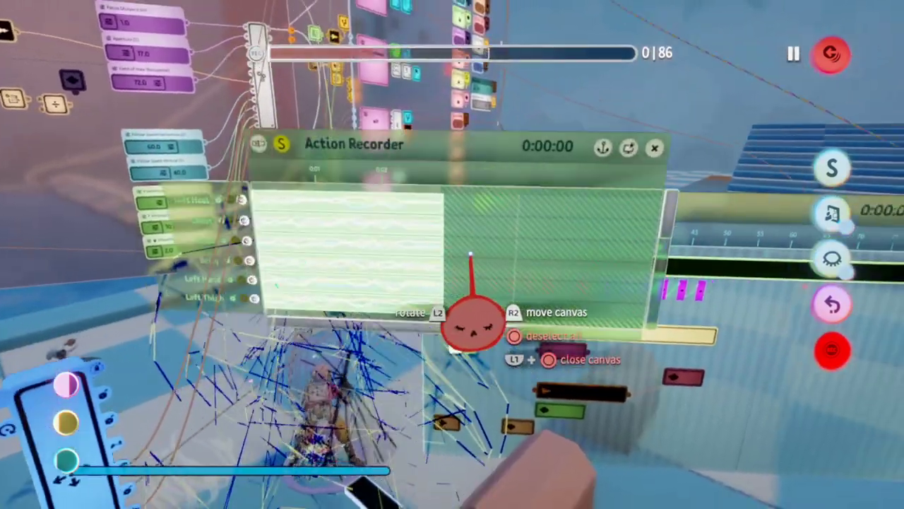
{"action": "middle_click_drag", "start_coordinate": [472, 321], "coordinate": [85, 459]}
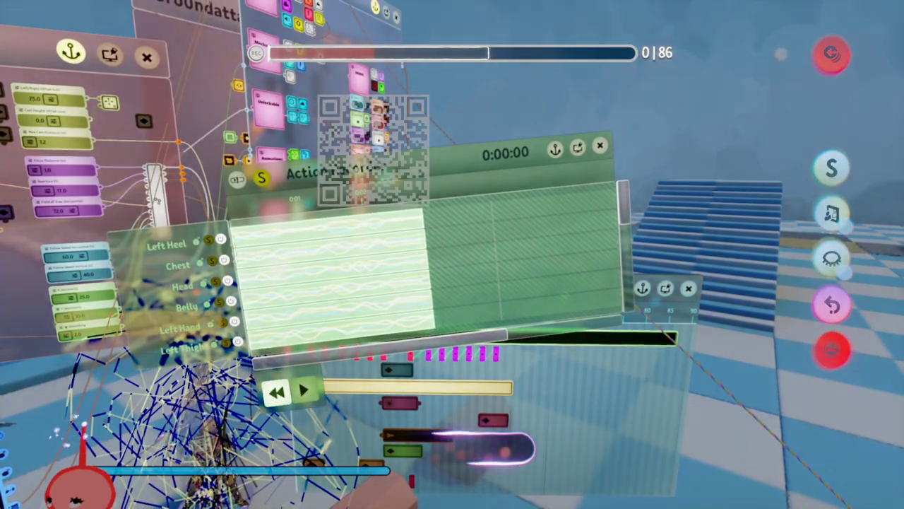
{"action": "key", "text": "Return"}
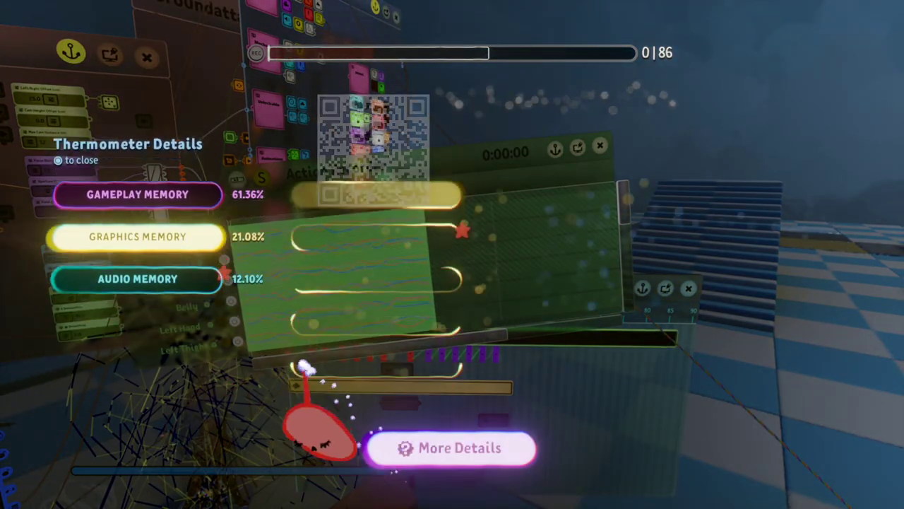
{"action": "middle_click_drag", "start_coordinate": [446, 380], "coordinate": [452, 368]}
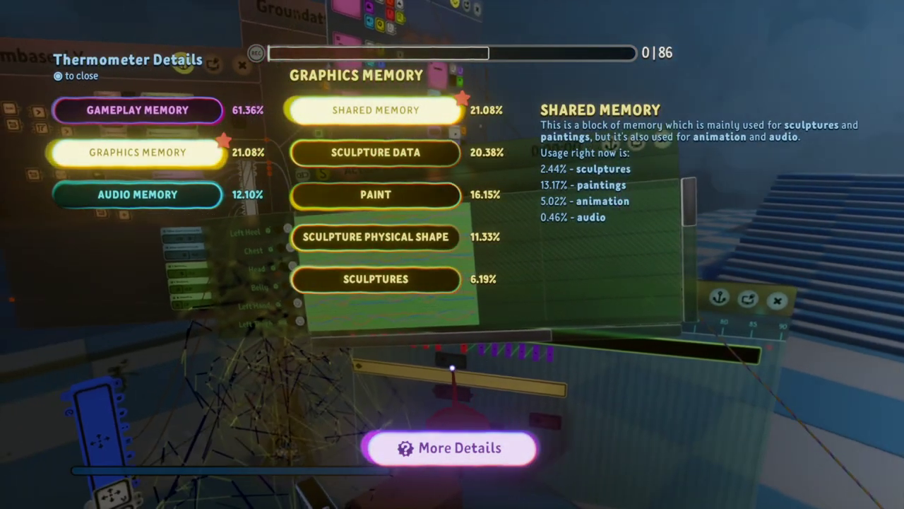
{"action": "key", "text": "Escape"}
{"action": "middle_click_drag", "start_coordinate": [511, 353], "coordinate": [436, 241]}
- Cancel the pending keyframe stamp on the Air light 1 No Staff timeline and select the monk puppet
{"action": "left_click", "coordinate": [403, 99]}
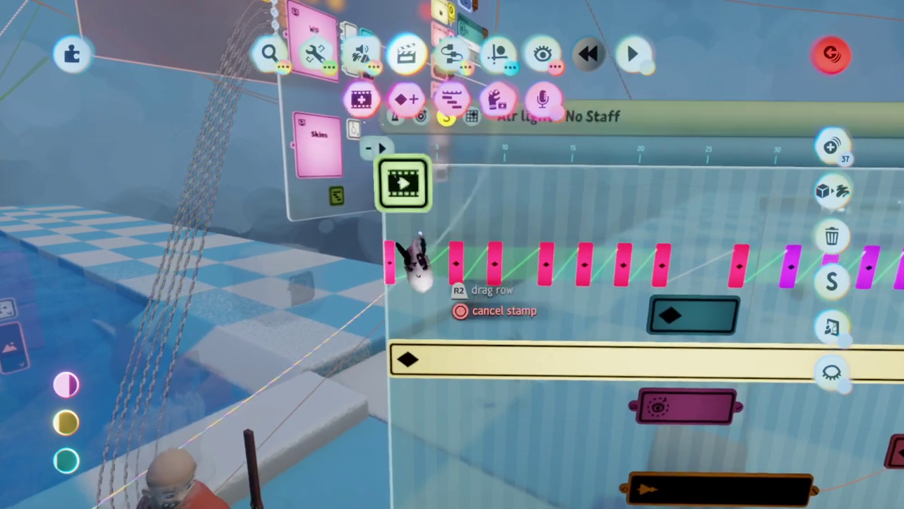
{"action": "key", "text": "Escape"}
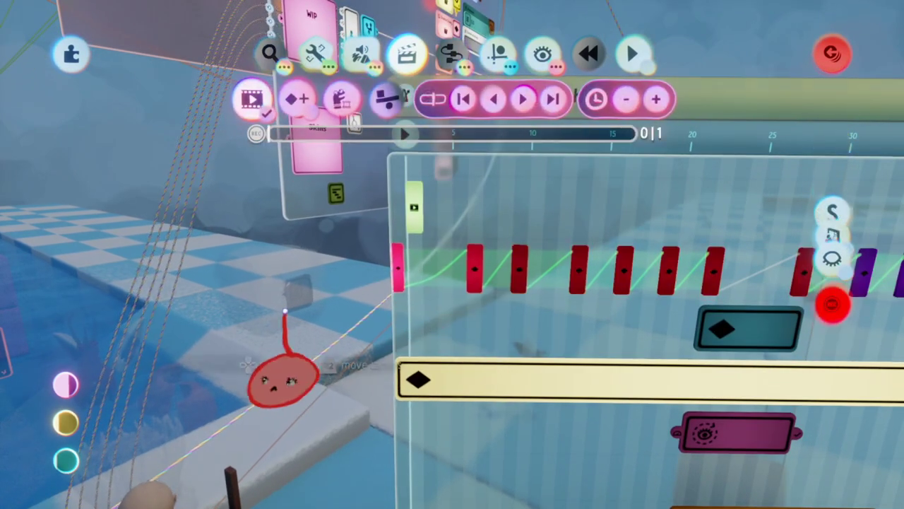
{"action": "middle_click_drag", "start_coordinate": [399, 381], "coordinate": [399, 191]}
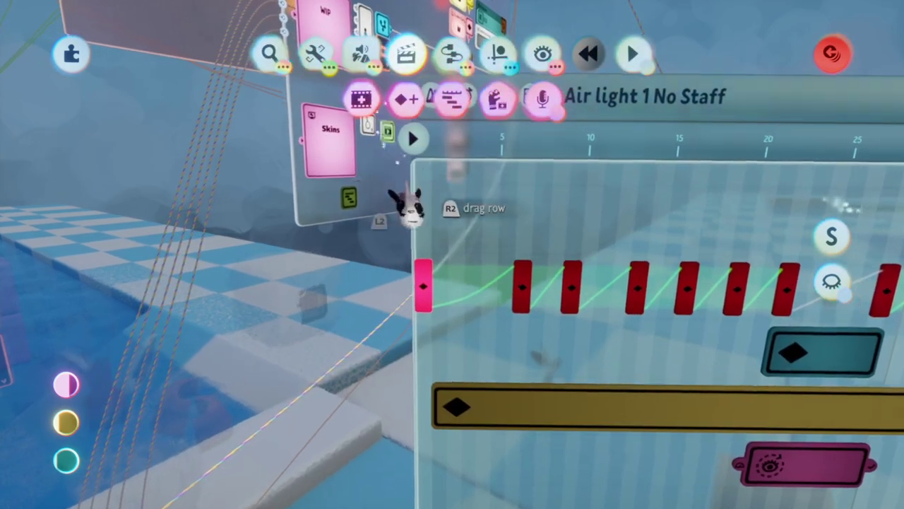
{"action": "mouse_move", "coordinate": [423, 220]}
{"action": "middle_mouse_down"}
{"action": "mouse_move", "coordinate": [418, 282]}
{"action": "mouse_move", "coordinate": [527, 242]}
{"action": "mouse_move", "coordinate": [481, 302]}
{"action": "mouse_move", "coordinate": [367, 329]}
{"action": "mouse_move", "coordinate": [301, 214]}
{"action": "mouse_move", "coordinate": [431, 333]}
{"action": "mouse_move", "coordinate": [407, 263]}
{"action": "mouse_move", "coordinate": [403, 277]}
{"action": "mouse_move", "coordinate": [414, 296]}
{"action": "mouse_move", "coordinate": [431, 280]}
{"action": "mouse_move", "coordinate": [421, 289]}
{"action": "mouse_move", "coordinate": [456, 71]}
{"action": "mouse_move", "coordinate": [424, 269]}
{"action": "mouse_move", "coordinate": [430, 299]}
{"action": "mouse_move", "coordinate": [424, 218]}
{"action": "middle_mouse_up"}
{"action": "left_click", "coordinate": [408, 263]}
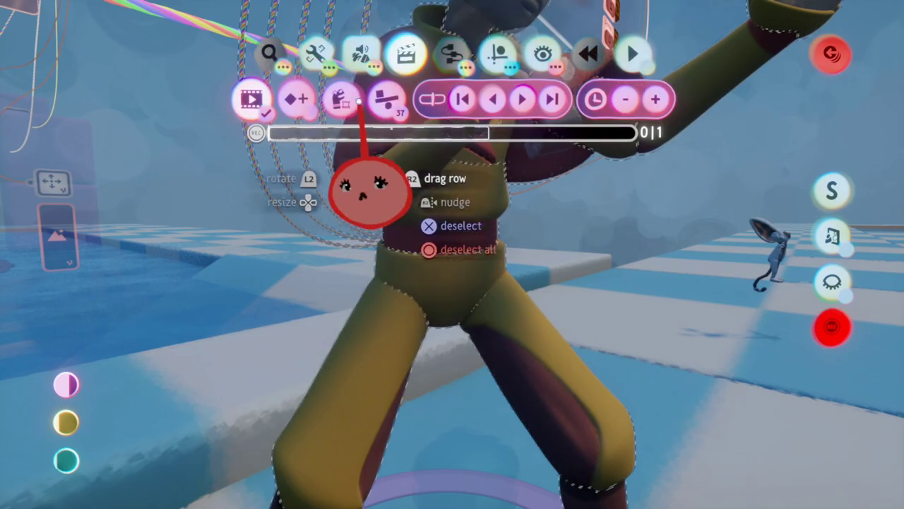
- Close the Action Recorder settings, keeping changes, and solo the Action Recorder row
{"action": "left_click", "coordinate": [297, 99]}
{"action": "middle_click_drag", "start_coordinate": [455, 280], "coordinate": [408, 145]}
{"action": "middle_click_drag", "start_coordinate": [415, 222], "coordinate": [532, 332]}
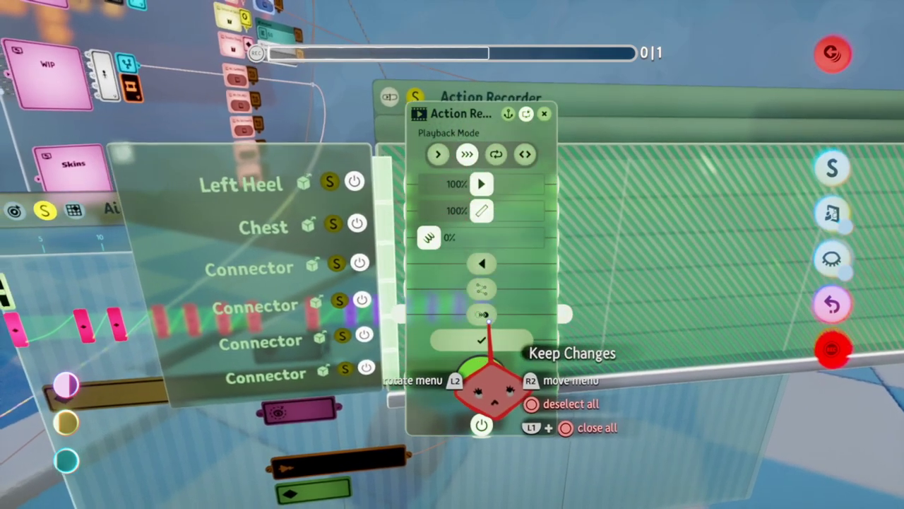
{"action": "key", "text": "Escape"}
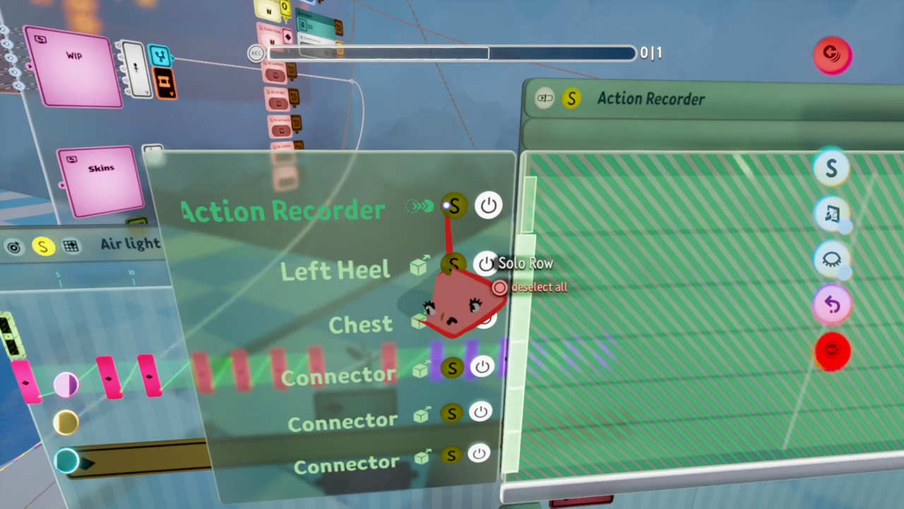
{"action": "left_click", "coordinate": [455, 205]}
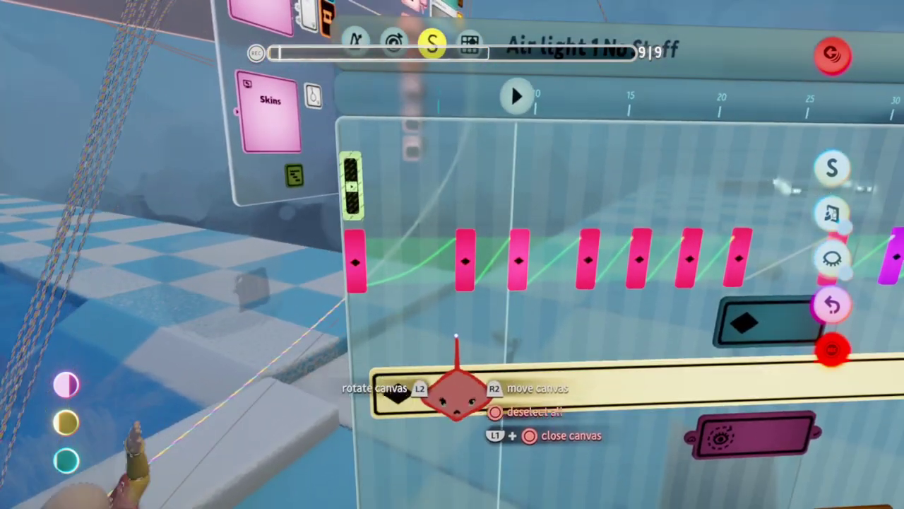
- Step the playhead back to frame 3, then forward one frame
{"action": "key", "text": "Left"}
{"action": "key", "text": "Left"}
{"action": "key", "text": "Left"}
{"action": "key", "text": "Left"}
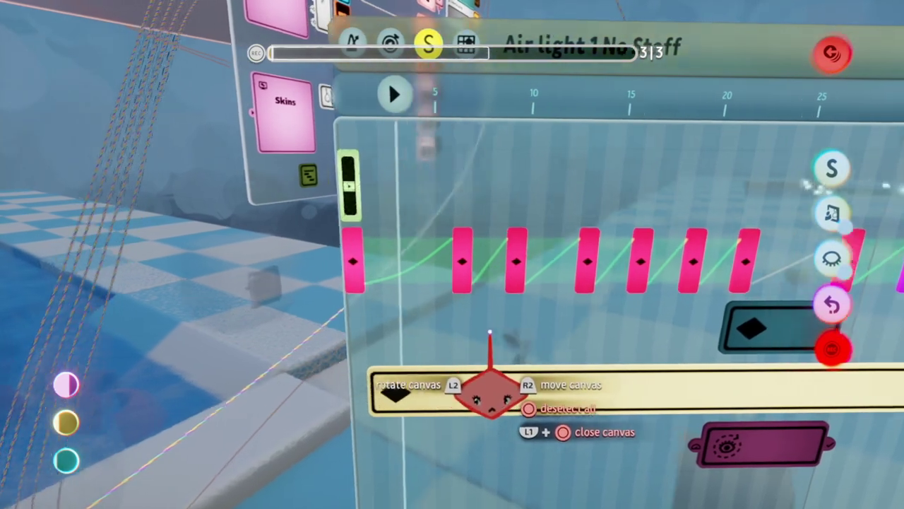
{"action": "key", "text": "Right"}
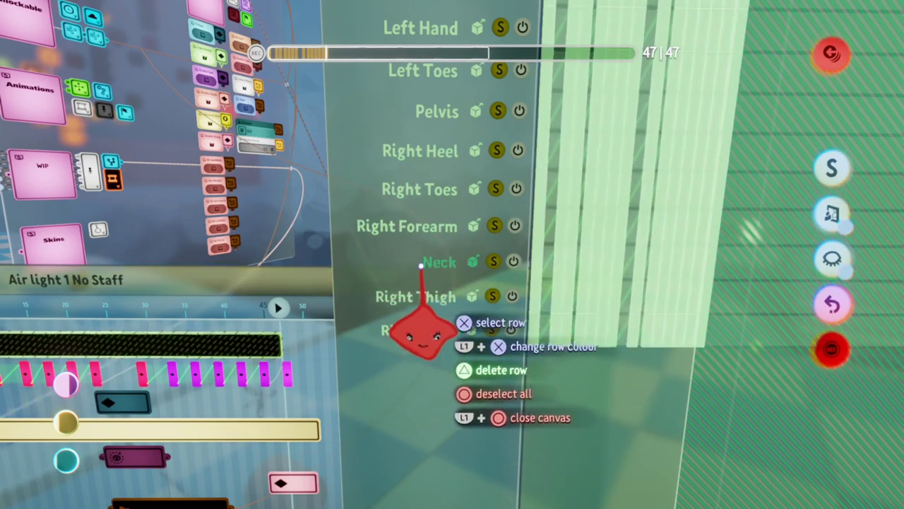
{"action": "scroll", "coordinate": [498, 360], "scroll_direction": "up", "scroll_amount": 5}
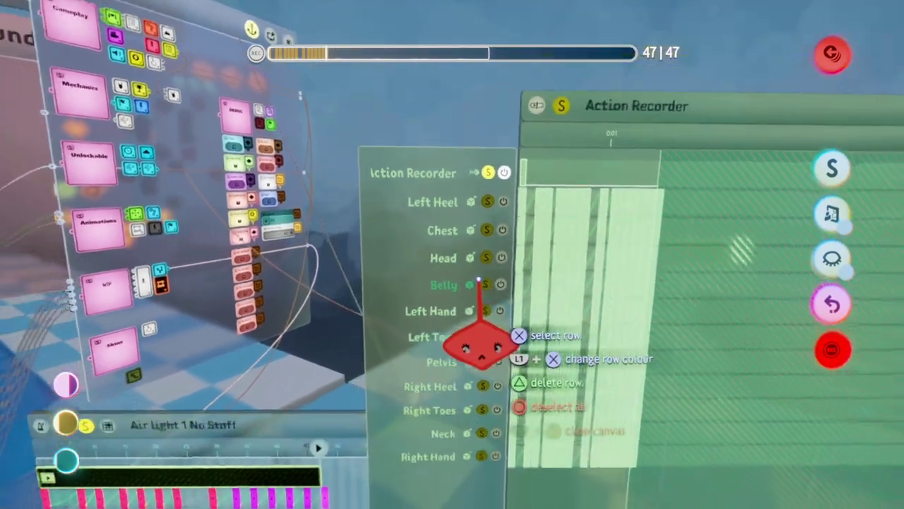
{"action": "left_click", "coordinate": [469, 275]}
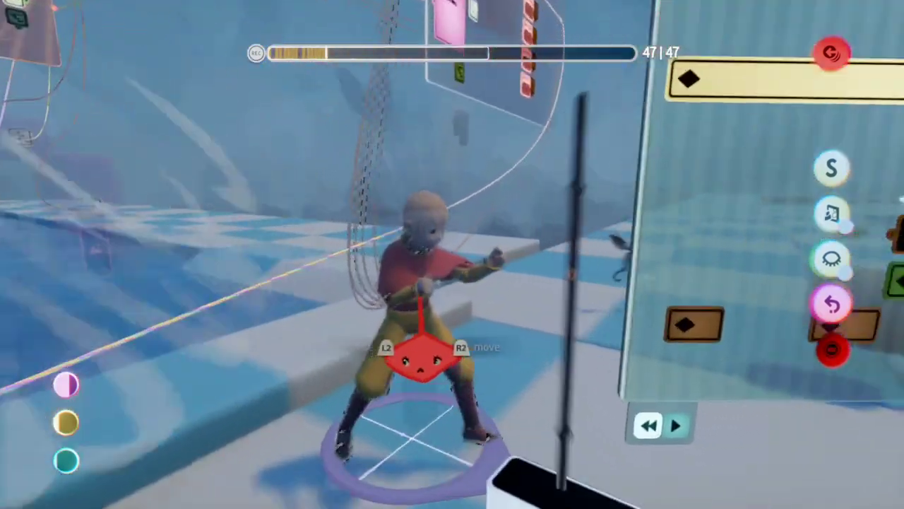
{"action": "left_click", "coordinate": [367, 374]}
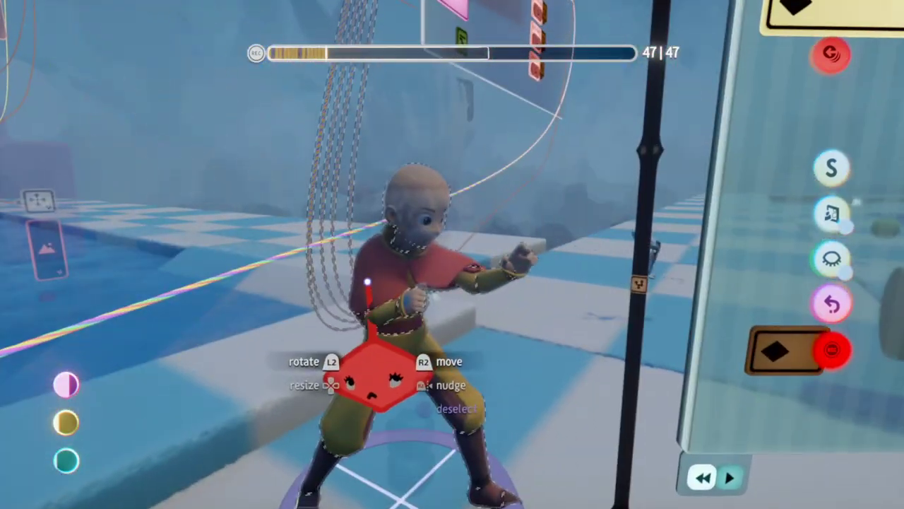
{"action": "left_click", "coordinate": [409, 417]}
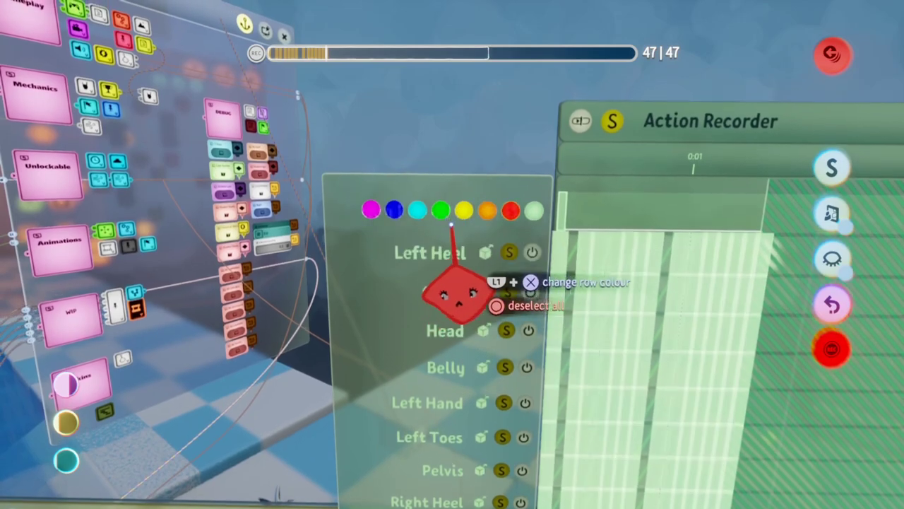
{"action": "middle_click_drag", "start_coordinate": [450, 224], "coordinate": [396, 169]}
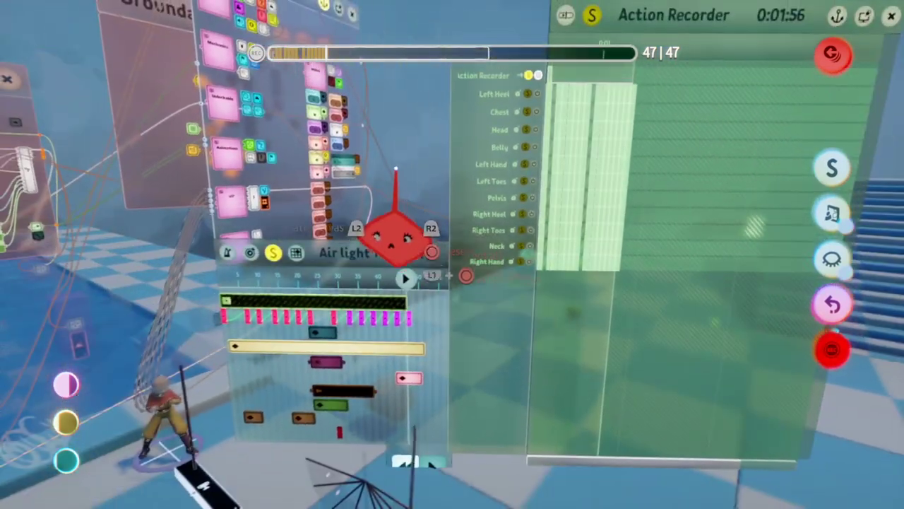
{"action": "middle_click_drag", "start_coordinate": [470, 320], "coordinate": [481, 297]}
{"action": "middle_click_drag", "start_coordinate": [421, 248], "coordinate": [498, 385]}
{"action": "middle_click_drag", "start_coordinate": [414, 424], "coordinate": [438, 339]}
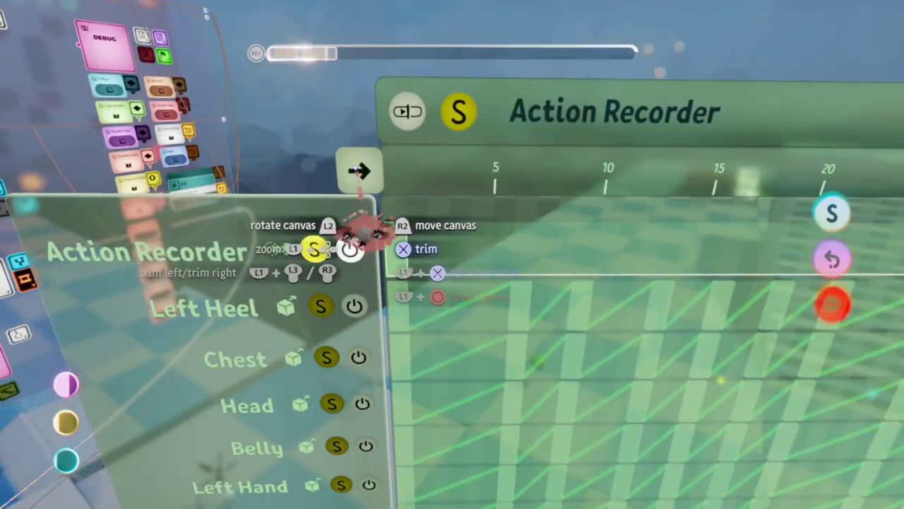
- Move the view in on the end of the Action Recorder footage and its row labels
{"action": "middle_click_drag", "start_coordinate": [373, 189], "coordinate": [423, 167]}
{"action": "middle_click_drag", "start_coordinate": [403, 233], "coordinate": [459, 318]}
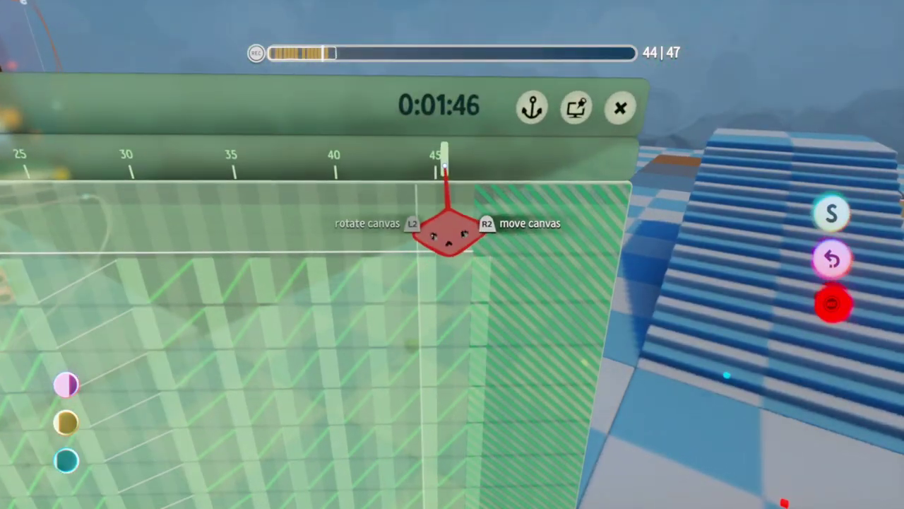
{"action": "mouse_move", "coordinate": [457, 287]}
{"action": "middle_mouse_down"}
{"action": "mouse_move", "coordinate": [468, 330]}
{"action": "mouse_move", "coordinate": [381, 226]}
{"action": "mouse_move", "coordinate": [377, 145]}
{"action": "mouse_move", "coordinate": [469, 322]}
{"action": "mouse_move", "coordinate": [419, 232]}
{"action": "mouse_move", "coordinate": [410, 247]}
{"action": "mouse_move", "coordinate": [383, 202]}
{"action": "mouse_move", "coordinate": [469, 218]}
{"action": "mouse_move", "coordinate": [503, 296]}
{"action": "mouse_move", "coordinate": [484, 314]}
{"action": "mouse_move", "coordinate": [464, 275]}
{"action": "mouse_move", "coordinate": [466, 248]}
{"action": "mouse_move", "coordinate": [459, 304]}
{"action": "mouse_move", "coordinate": [454, 273]}
{"action": "mouse_move", "coordinate": [463, 297]}
{"action": "middle_mouse_up"}
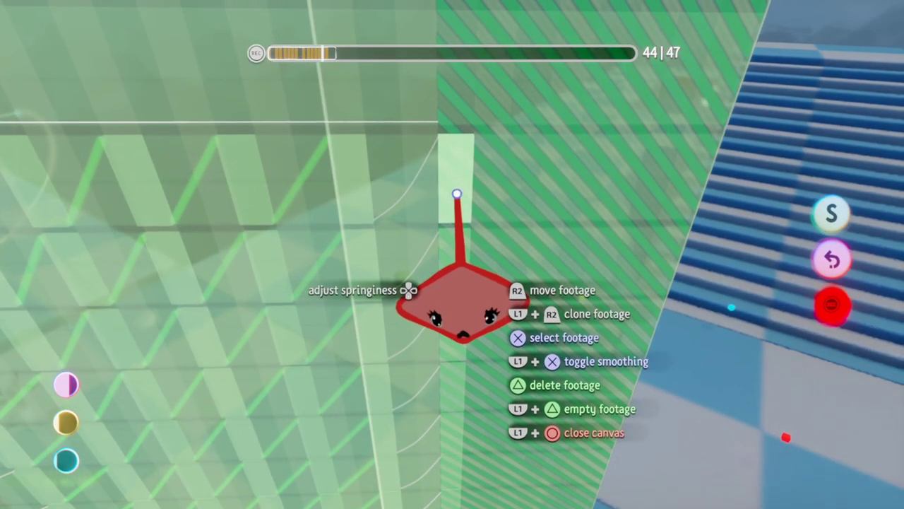
{"action": "middle_click_drag", "start_coordinate": [481, 234], "coordinate": [496, 332]}
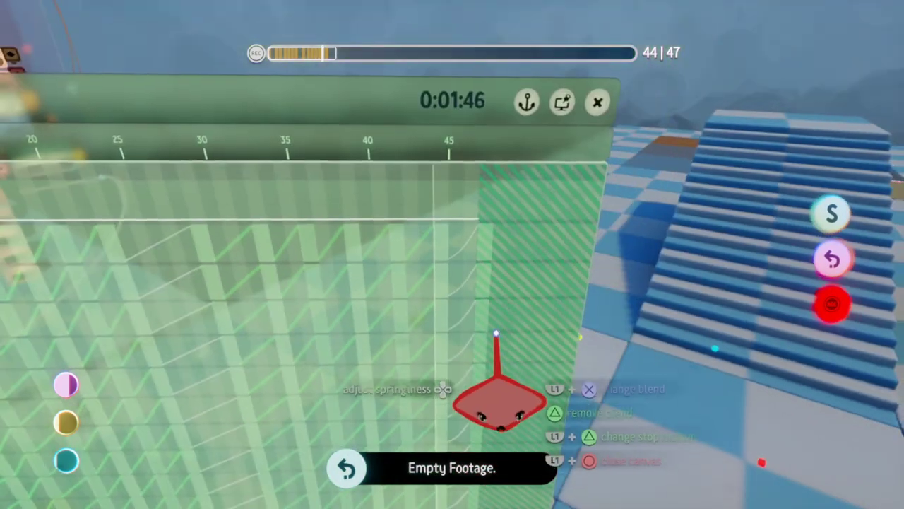
{"action": "mouse_move", "coordinate": [430, 208]}
{"action": "middle_mouse_down"}
{"action": "mouse_move", "coordinate": [448, 354]}
{"action": "mouse_move", "coordinate": [428, 313]}
{"action": "mouse_move", "coordinate": [525, 357]}
{"action": "mouse_move", "coordinate": [505, 355]}
{"action": "mouse_move", "coordinate": [514, 360]}
{"action": "mouse_move", "coordinate": [372, 212]}
{"action": "mouse_move", "coordinate": [487, 353]}
{"action": "mouse_move", "coordinate": [469, 420]}
{"action": "mouse_move", "coordinate": [500, 318]}
{"action": "mouse_move", "coordinate": [487, 333]}
{"action": "mouse_move", "coordinate": [497, 346]}
{"action": "mouse_move", "coordinate": [495, 328]}
{"action": "mouse_move", "coordinate": [504, 325]}
{"action": "mouse_move", "coordinate": [443, 135]}
{"action": "middle_mouse_up"}
{"action": "middle_click_drag", "start_coordinate": [456, 212], "coordinate": [410, 233]}
{"action": "left_click", "coordinate": [409, 235]}
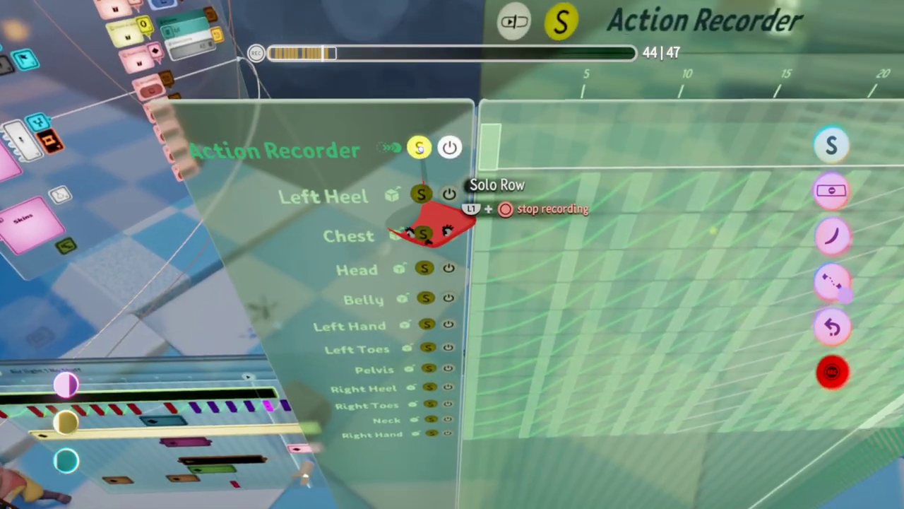
{"action": "middle_click_drag", "start_coordinate": [487, 225], "coordinate": [406, 163]}
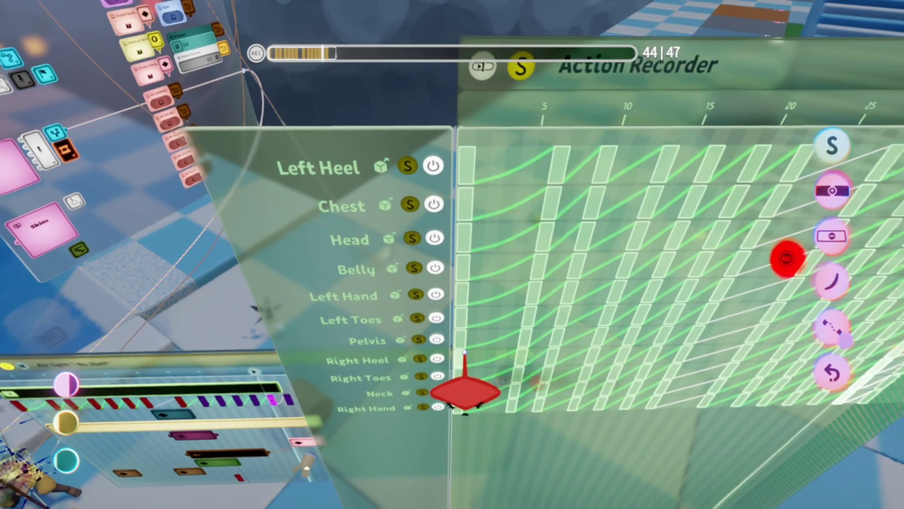
{"action": "middle_click_drag", "start_coordinate": [464, 383], "coordinate": [467, 346]}
{"action": "middle_click_drag", "start_coordinate": [465, 288], "coordinate": [514, 387]}
{"action": "middle_click_drag", "start_coordinate": [501, 289], "coordinate": [481, 286]}
{"action": "middle_click_drag", "start_coordinate": [470, 329], "coordinate": [518, 185]}
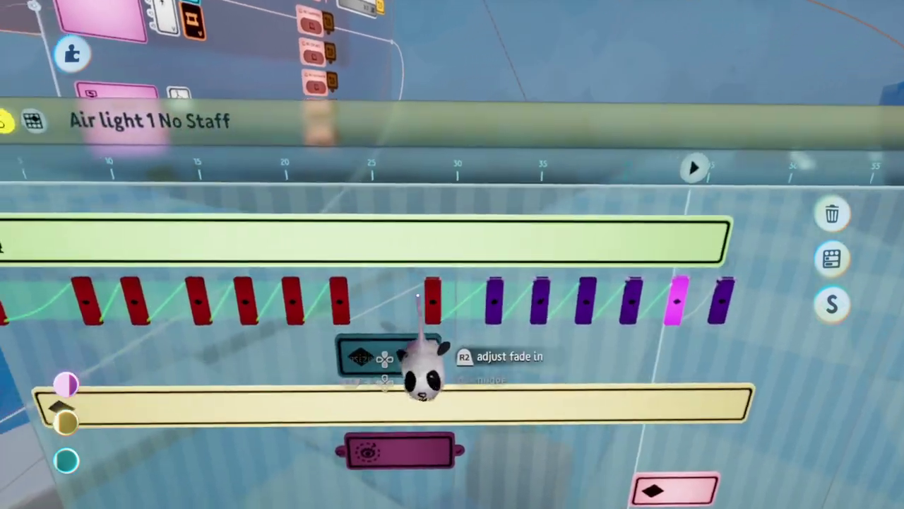
- Play the Air light 1 No Staff timeline to preview the puppet animation
{"action": "middle_click_drag", "start_coordinate": [422, 364], "coordinate": [455, 297]}
{"action": "middle_click_drag", "start_coordinate": [444, 189], "coordinate": [472, 385]}
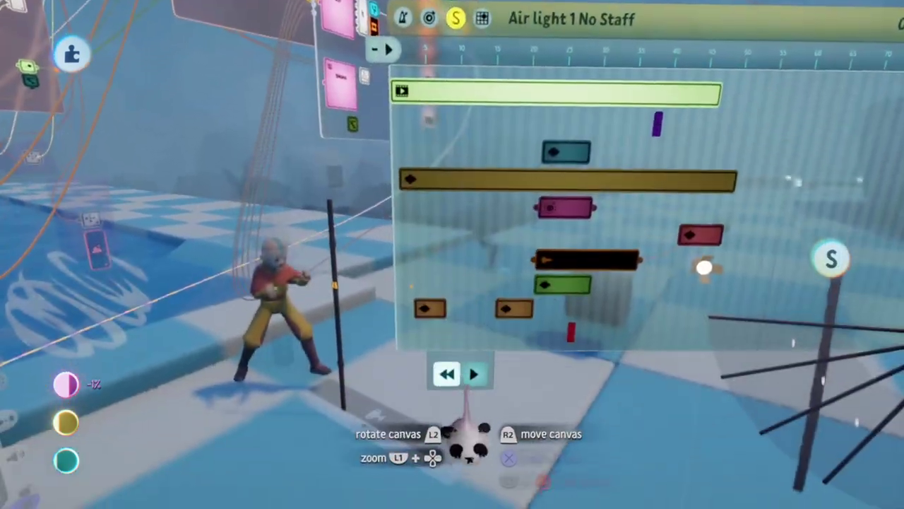
{"action": "left_click", "coordinate": [474, 376]}
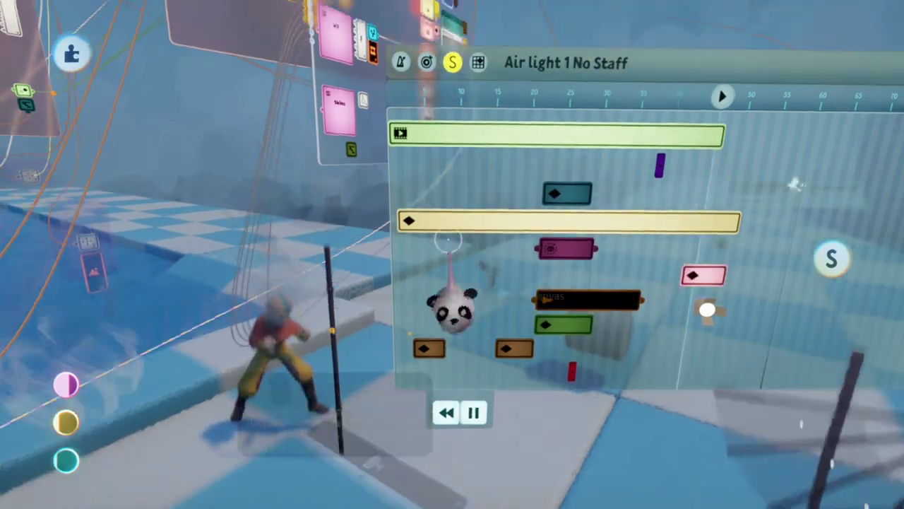
- Reopen the Action Recorder panel from its clip bar on the timeline, then close it
{"action": "mouse_move", "coordinate": [454, 302]}
{"action": "middle_mouse_down"}
{"action": "mouse_move", "coordinate": [459, 252]}
{"action": "mouse_move", "coordinate": [462, 302]}
{"action": "middle_mouse_up"}
{"action": "left_click", "coordinate": [462, 304]}
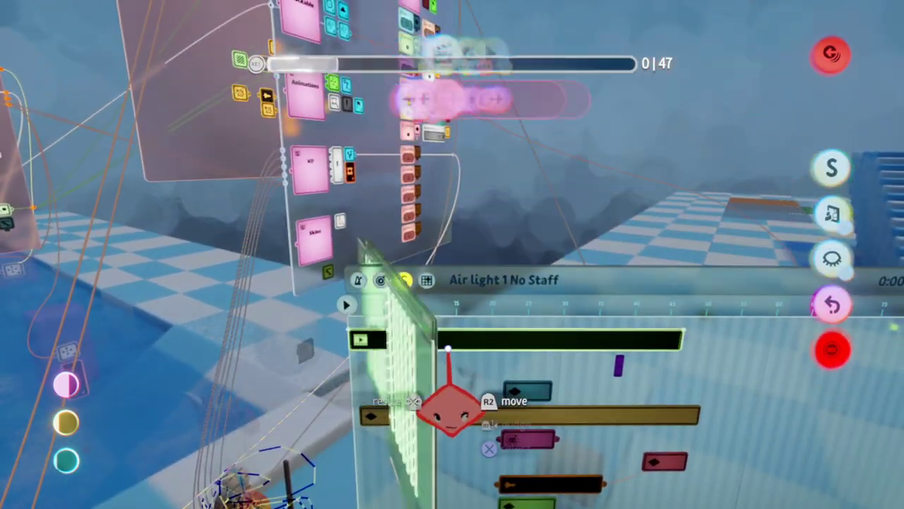
{"action": "middle_click_drag", "start_coordinate": [415, 447], "coordinate": [460, 240]}
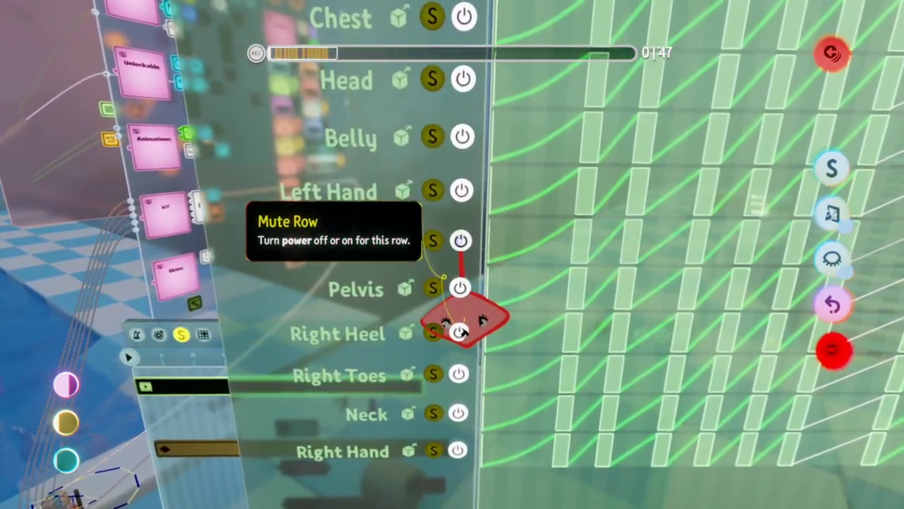
{"action": "key", "text": "Escape"}
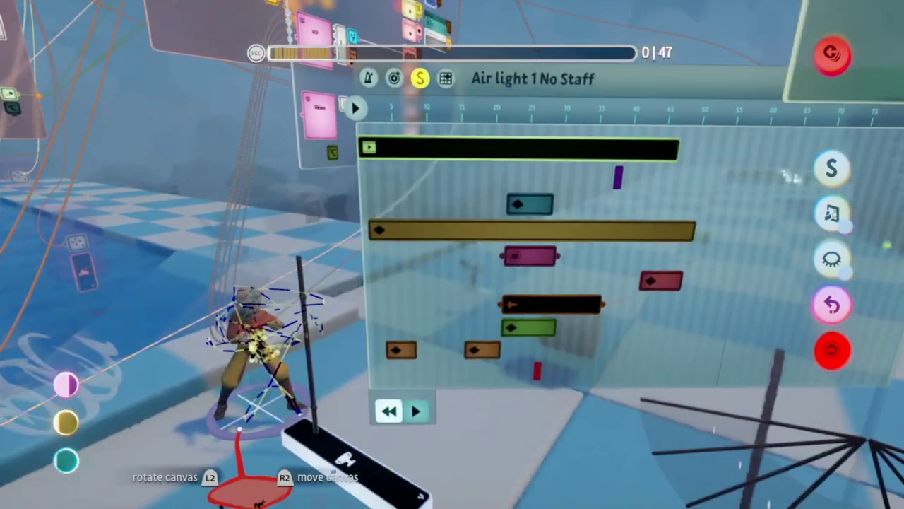